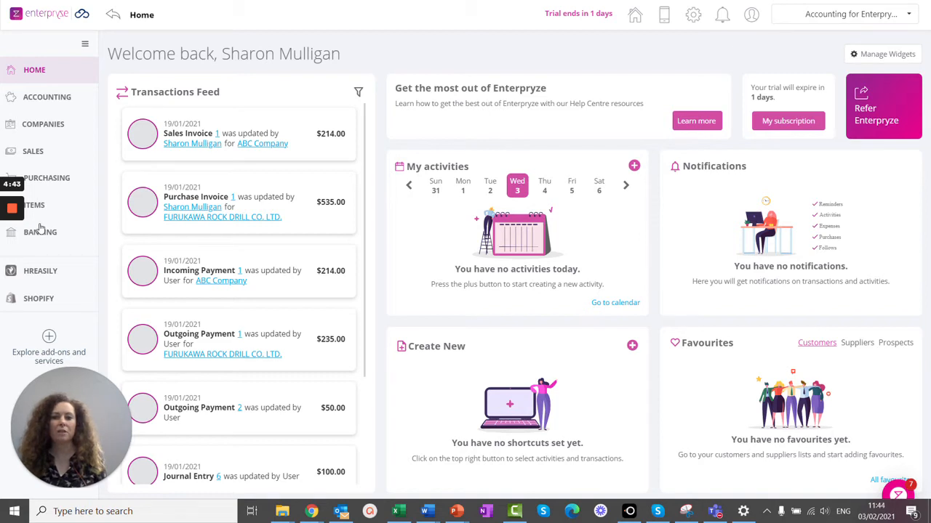
Open the Finance and banking section of the organisation settings
{"action": "left_click", "coordinate": [693, 16]}
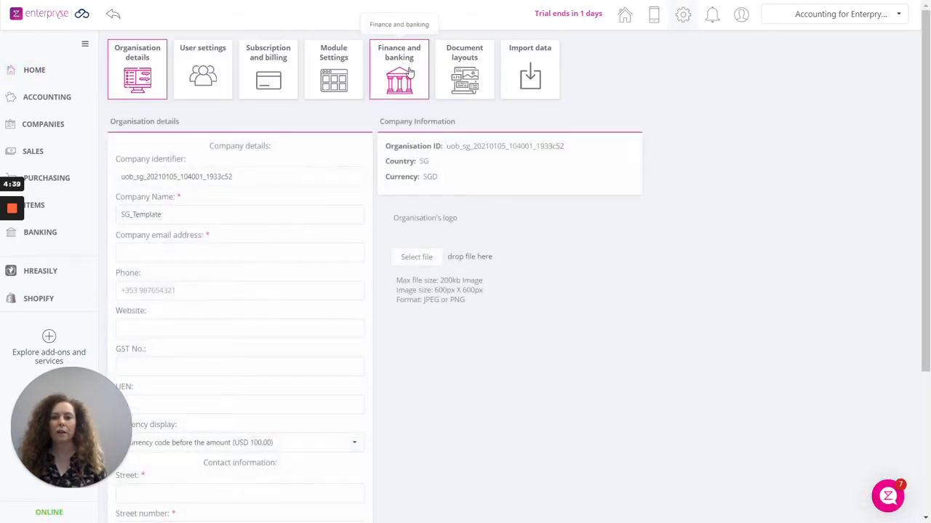
{"action": "left_click", "coordinate": [410, 72]}
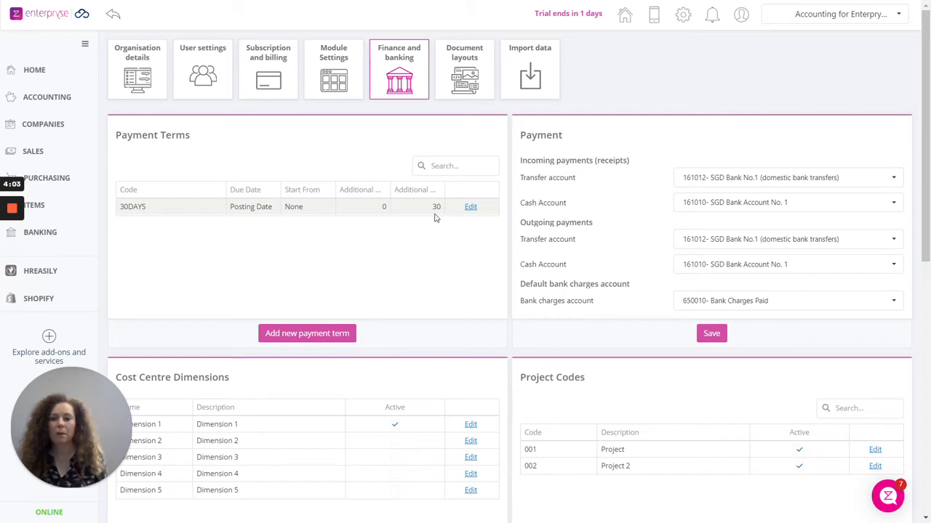
Start a new payment term, review its due date, start-from and additional period fields, and discard the entry
{"action": "left_click", "coordinate": [315, 336]}
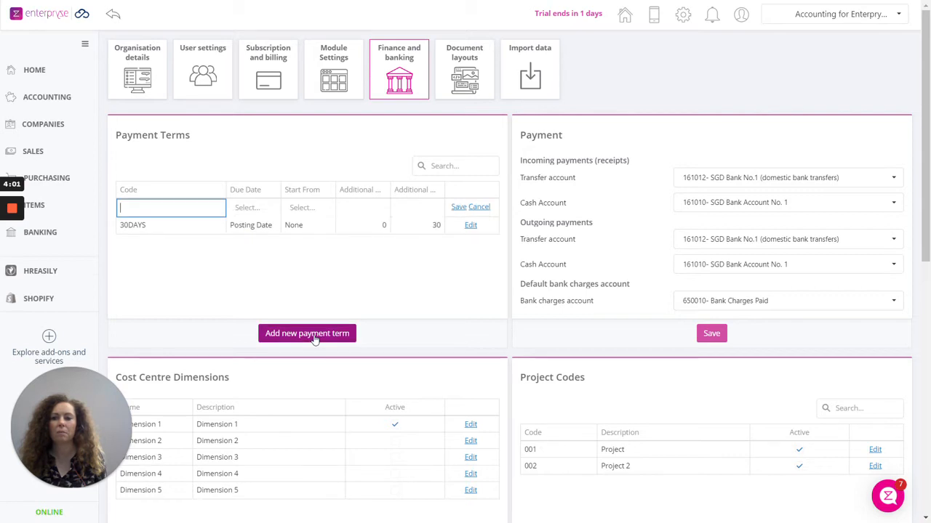
{"action": "left_click", "coordinate": [255, 207]}
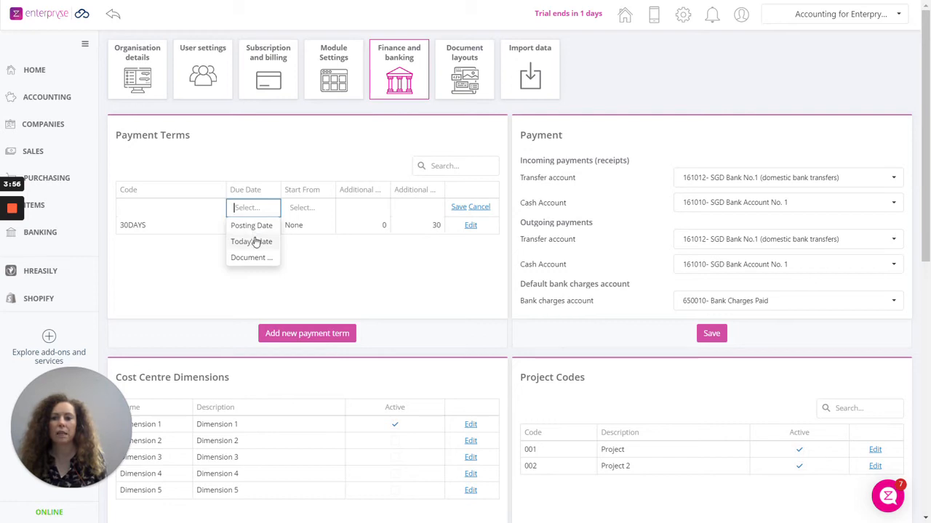
{"action": "left_click", "coordinate": [304, 207]}
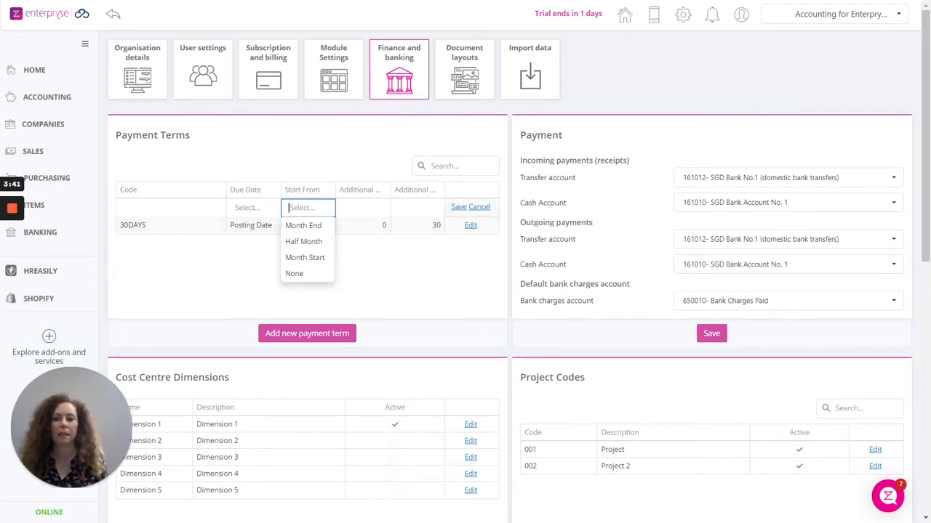
{"action": "left_click", "coordinate": [362, 206]}
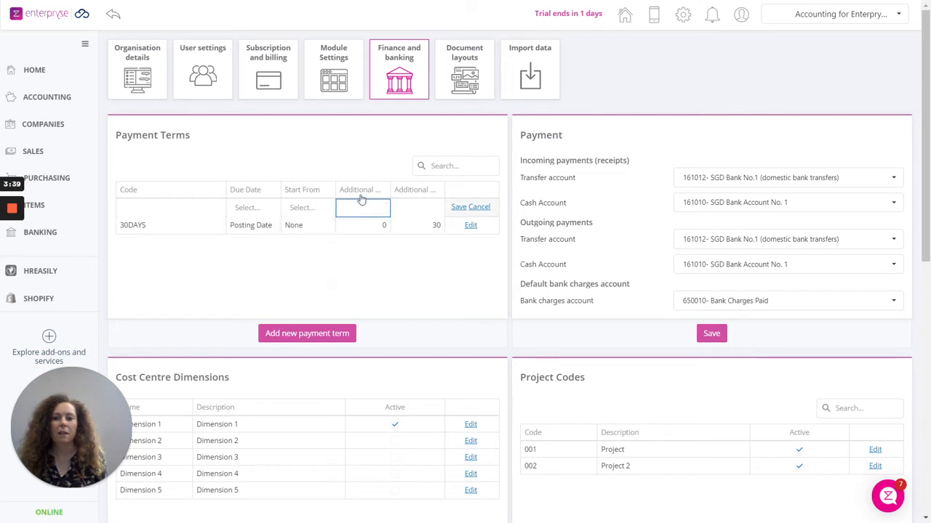
{"action": "key", "text": "Tab"}
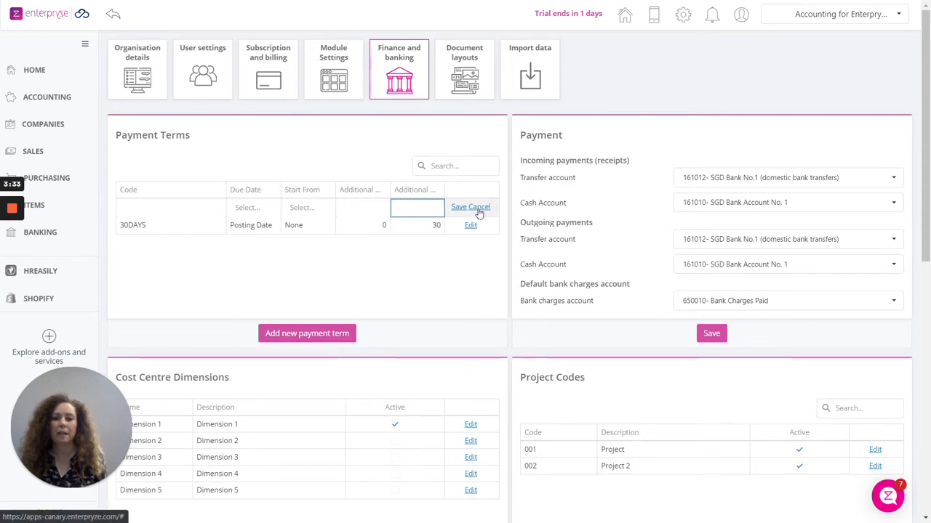
{"action": "left_click", "coordinate": [479, 210]}
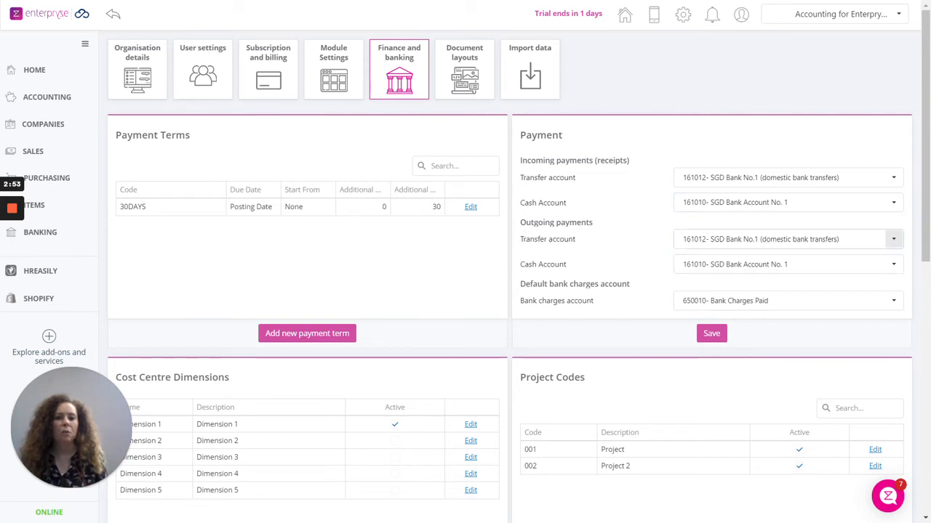
Check the transfer account options for incoming payments and save the default payment accounts without changing them
{"action": "left_click", "coordinate": [895, 180]}
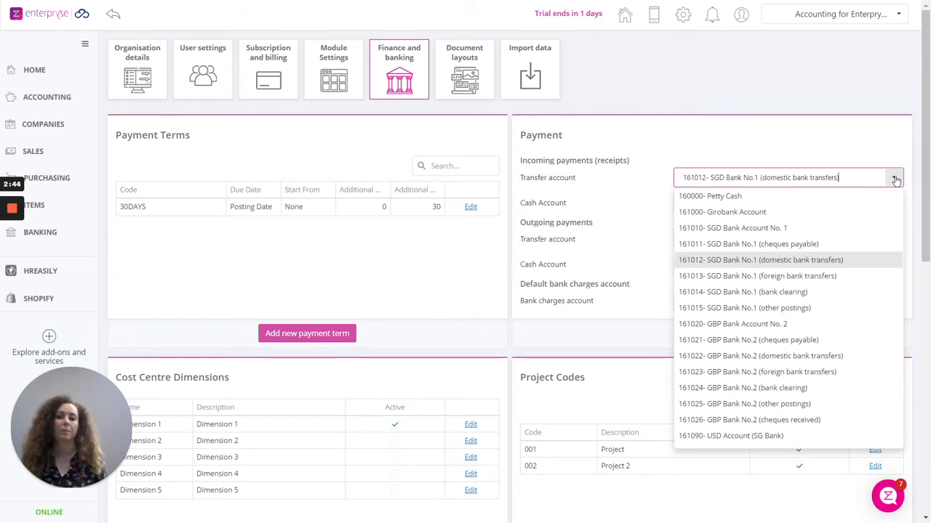
{"action": "left_click", "coordinate": [895, 181]}
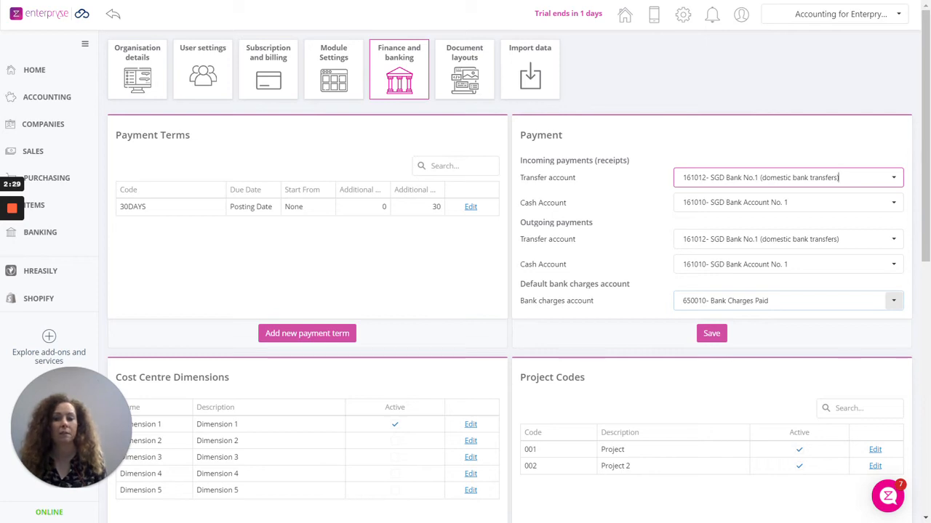
{"action": "left_click", "coordinate": [712, 335]}
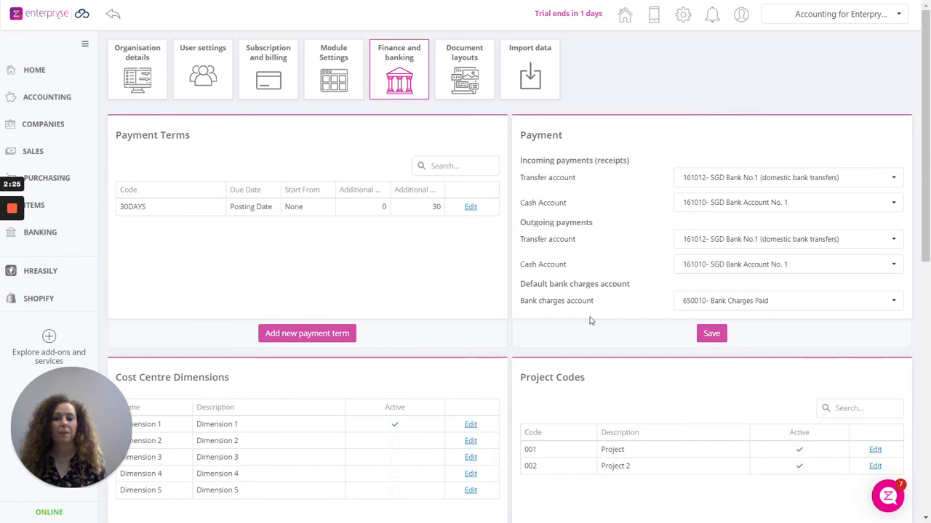
Start setting exchange rates for the period 01/02/2021 to 28/02/2021 and select only the EUR and GBP currencies
{"action": "scroll", "coordinate": [591, 321], "scroll_direction": "down", "scroll_amount": 6}
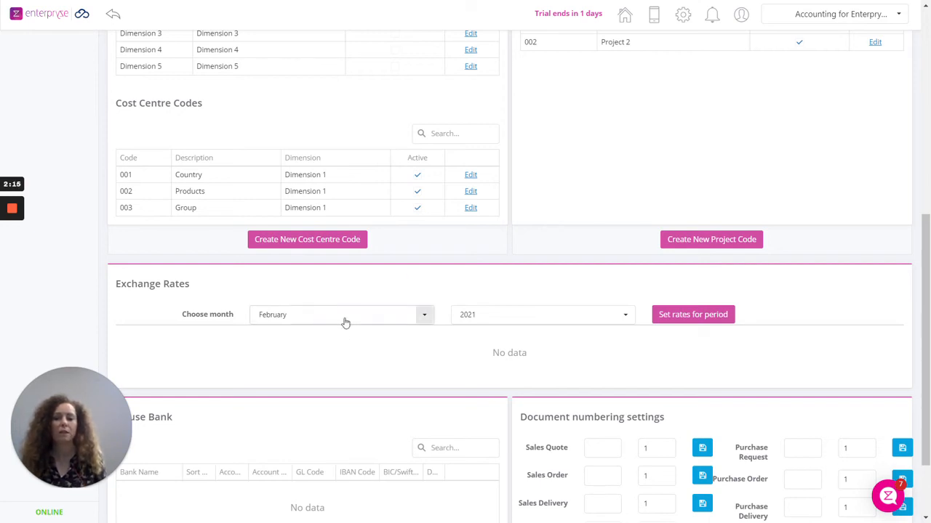
{"action": "left_click", "coordinate": [671, 317]}
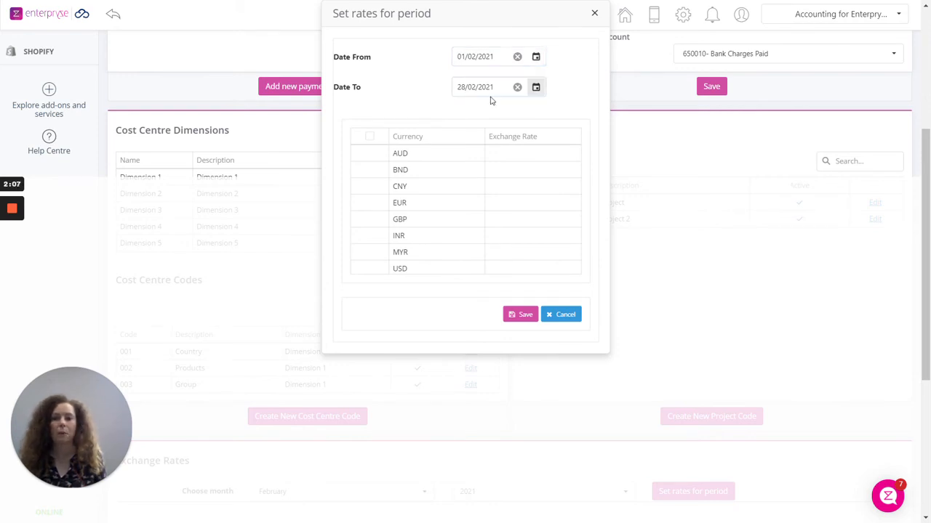
{"action": "left_click", "coordinate": [368, 139]}
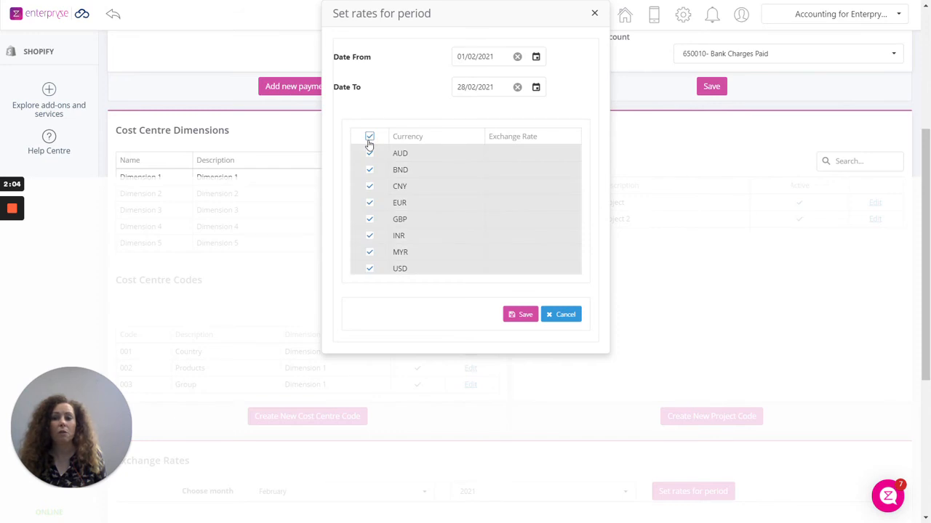
{"action": "left_click", "coordinate": [368, 140]}
{"action": "left_click", "coordinate": [374, 207]}
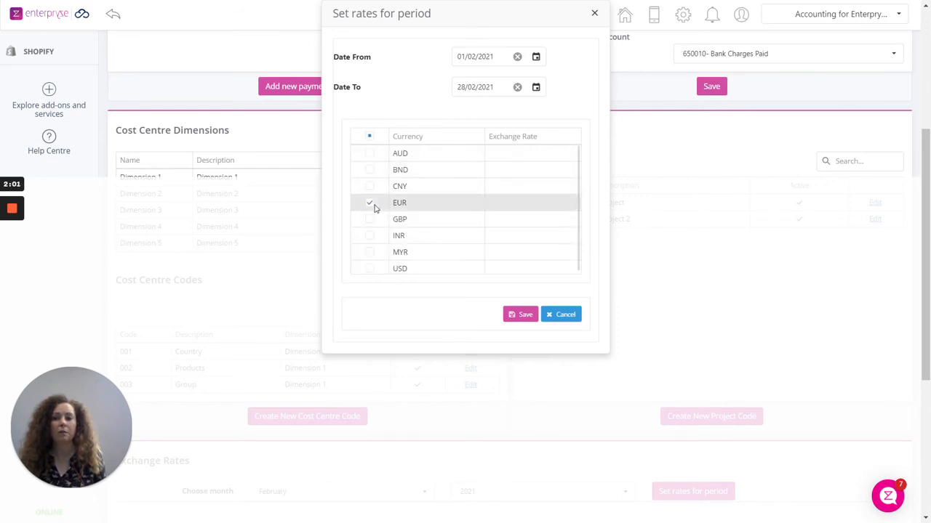
{"action": "left_click", "coordinate": [368, 220]}
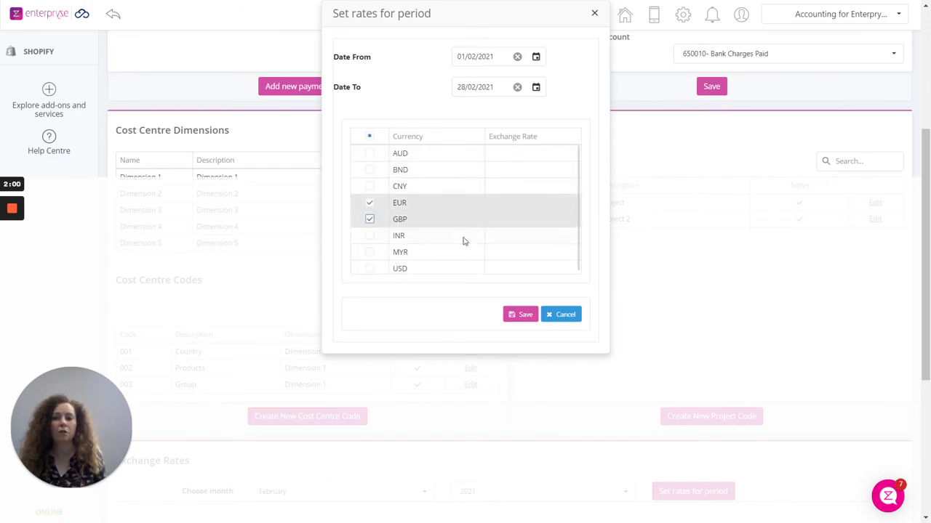
Set the exchange rates to 1.25 for EUR and 1.36 for GBP, and save them for the chosen period
{"action": "left_click", "coordinate": [529, 205]}
{"action": "type", "text": "1"}
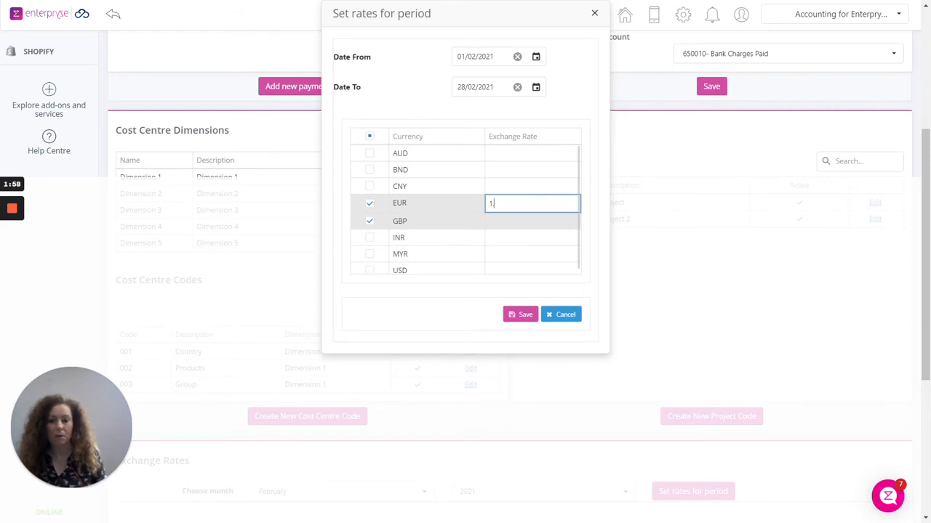
{"action": "left_click", "coordinate": [527, 222]}
{"action": "type", "text": "1.36"}
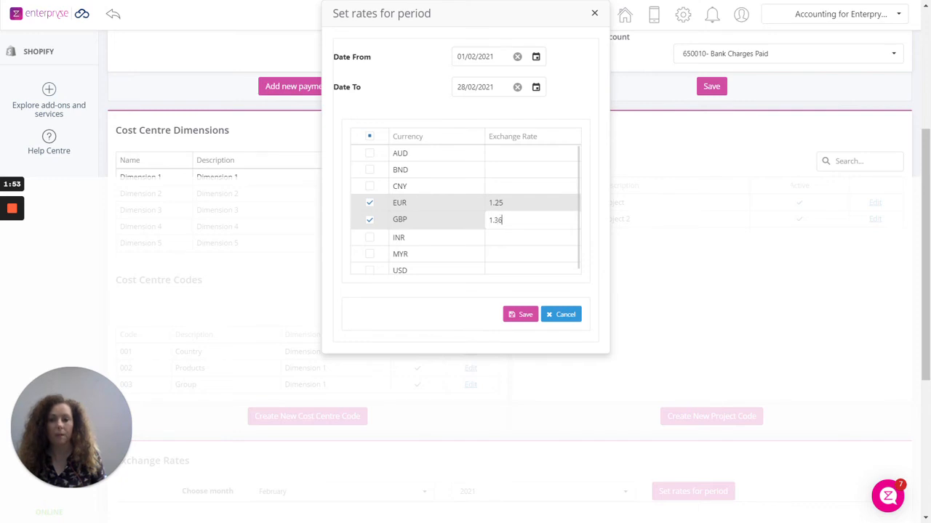
{"action": "left_click", "coordinate": [524, 319]}
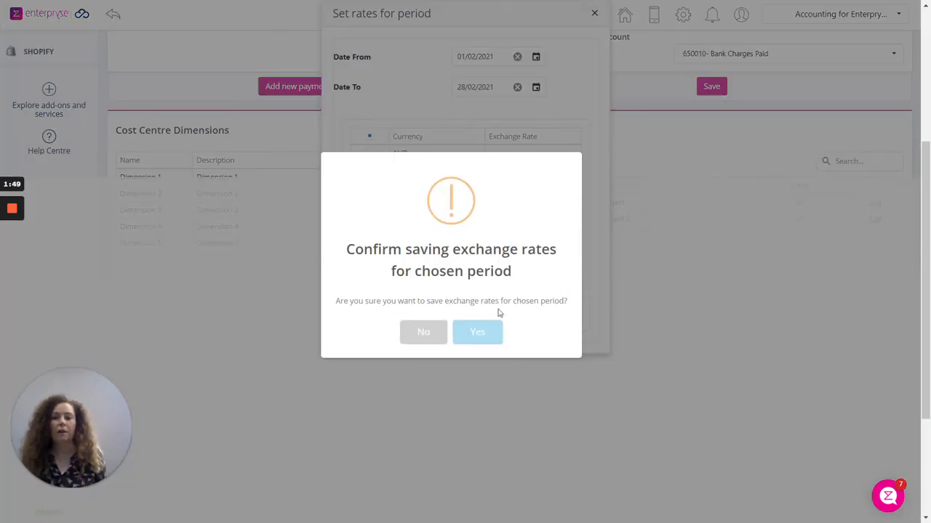
{"action": "left_click", "coordinate": [478, 336]}
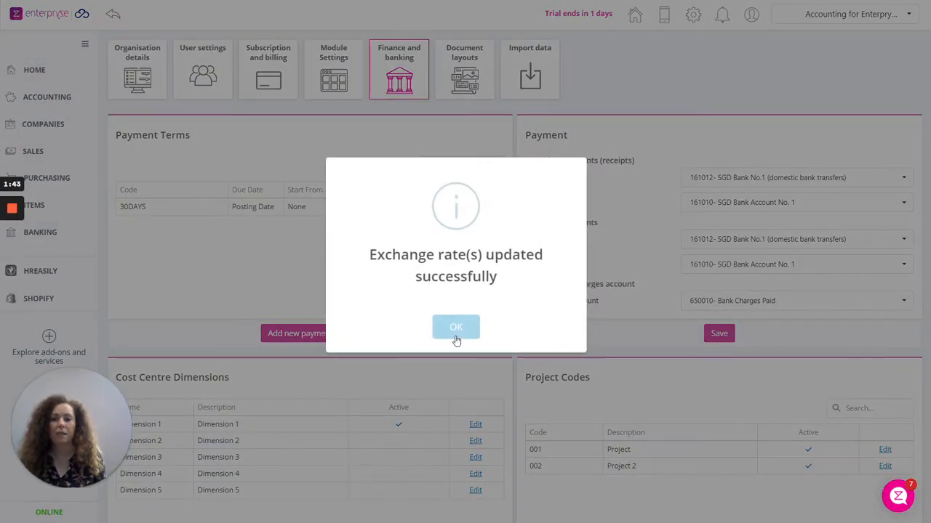
{"action": "left_click", "coordinate": [455, 336]}
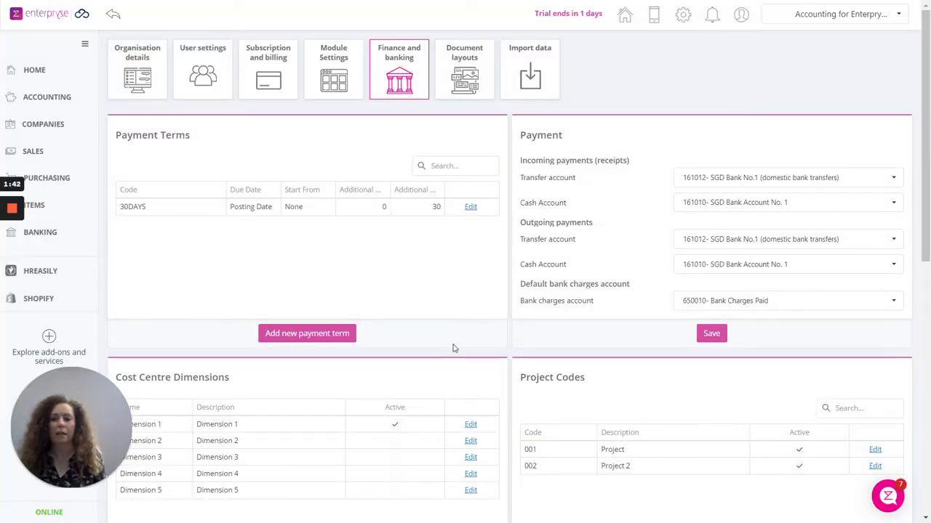
Check the Exchange Rates section for the saved rates and reopen the Finance and banking settings to refresh it
{"action": "scroll", "coordinate": [453, 348], "scroll_direction": "down", "scroll_amount": 7}
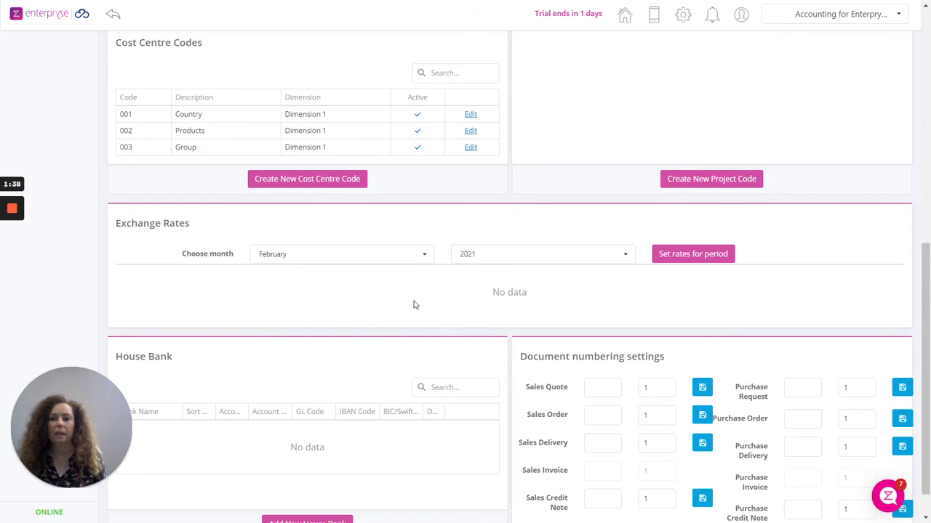
{"action": "scroll", "coordinate": [418, 309], "scroll_direction": "up", "scroll_amount": 2}
{"action": "scroll", "coordinate": [414, 304], "scroll_direction": "up", "scroll_amount": 6}
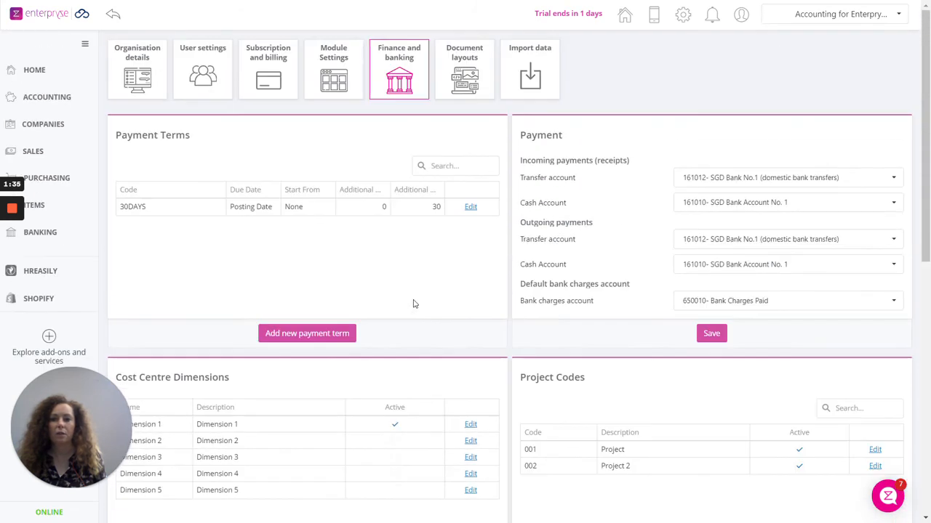
{"action": "right_click", "coordinate": [699, 110]}
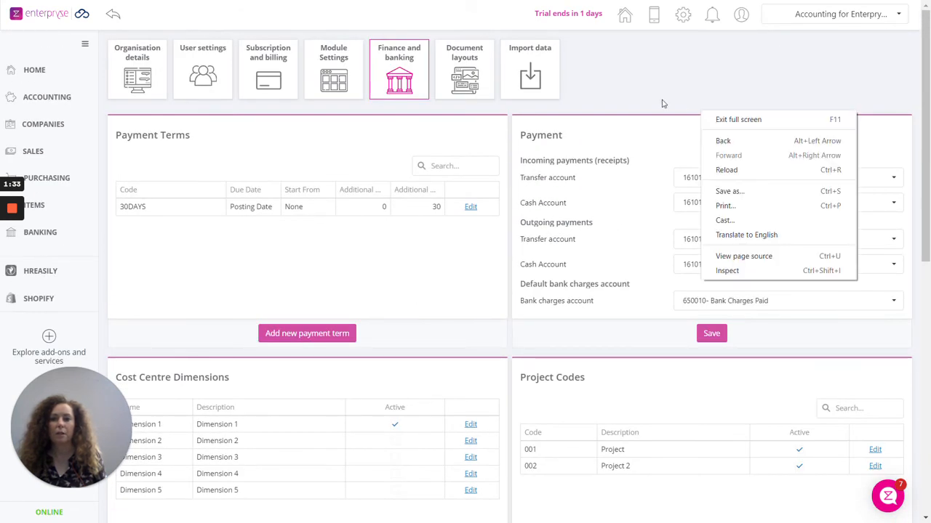
{"action": "left_click", "coordinate": [685, 19]}
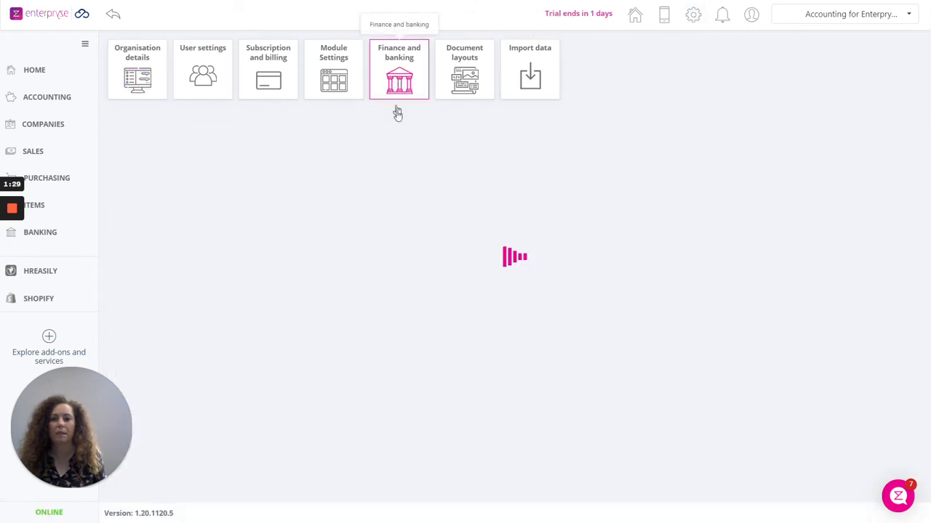
Review the daily February 2021 exchange rates, and open the rates of day 03 for editing without changing them
{"action": "scroll", "coordinate": [400, 120], "scroll_direction": "down", "scroll_amount": 5}
{"action": "scroll", "coordinate": [400, 122], "scroll_direction": "down", "scroll_amount": 3}
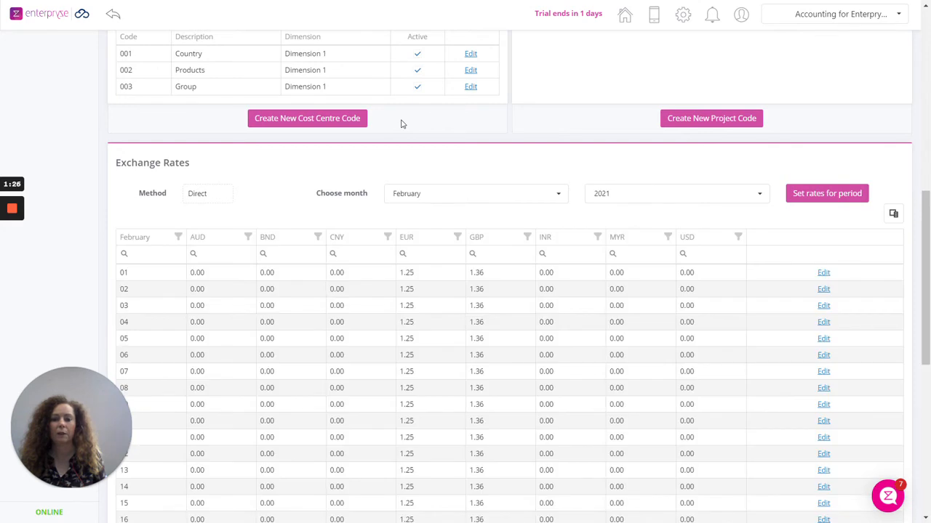
{"action": "scroll", "coordinate": [401, 123], "scroll_direction": "down", "scroll_amount": 3}
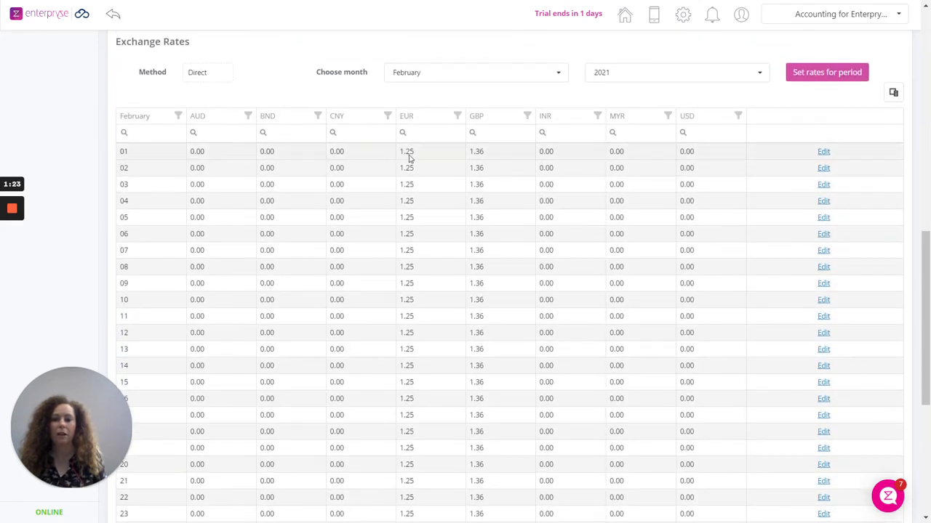
{"action": "mouse_move", "coordinate": [404, 131]}
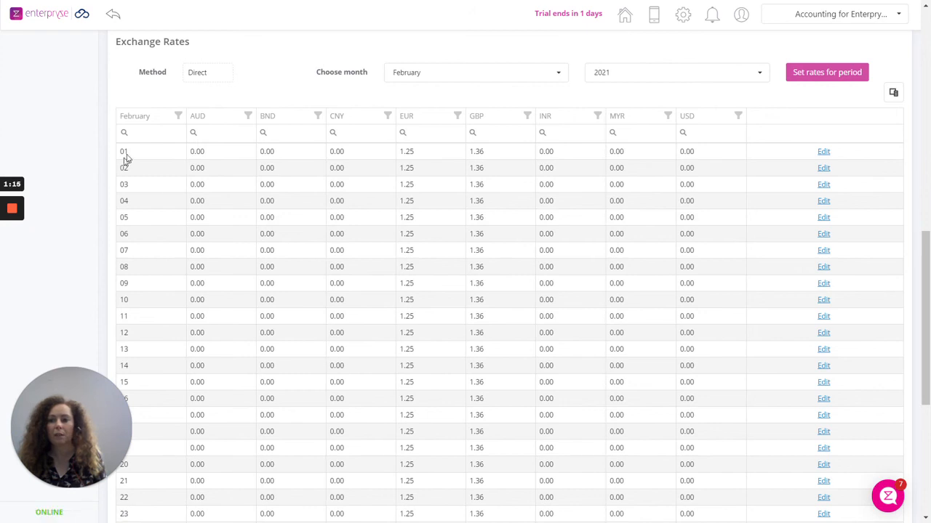
{"action": "left_click", "coordinate": [823, 186]}
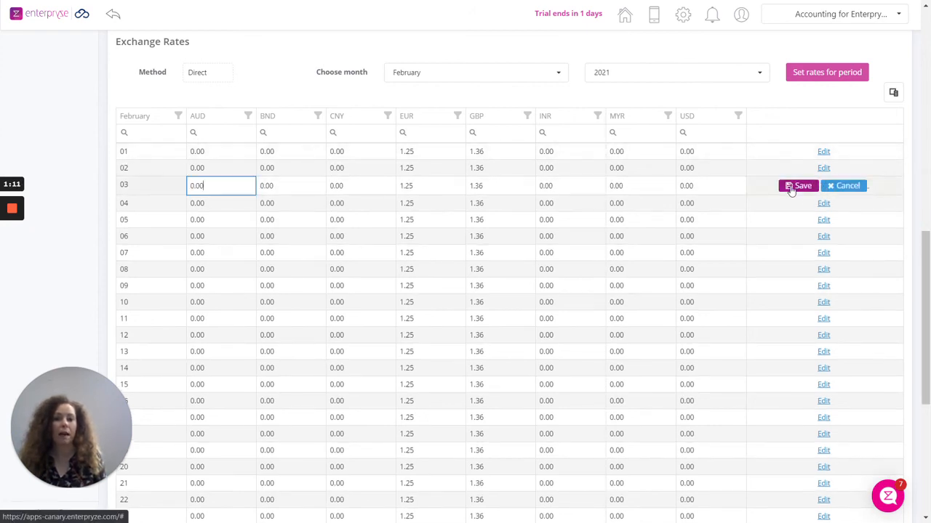
{"action": "left_click", "coordinate": [849, 186]}
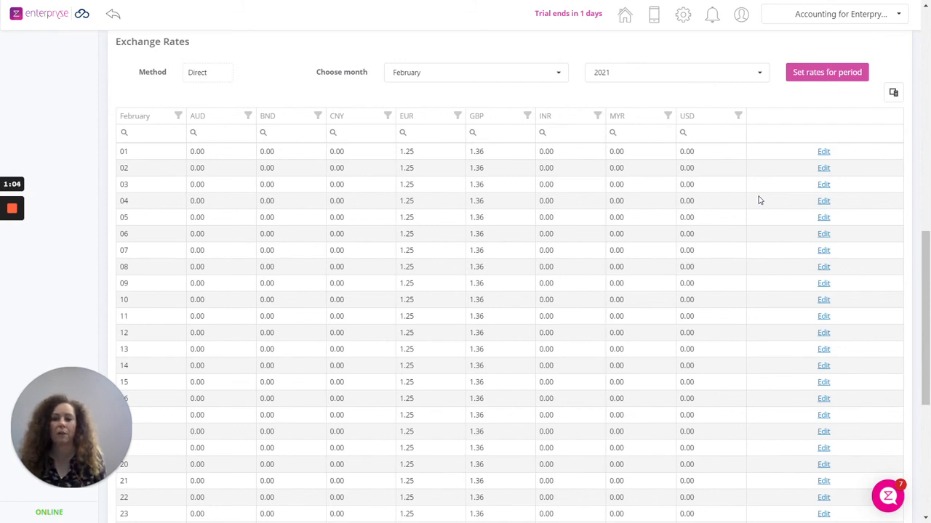
Start a new house bank entry, go through its fields from bank name to IBAN code, and cancel the entry without saving
{"action": "scroll", "coordinate": [758, 200], "scroll_direction": "down", "scroll_amount": 5}
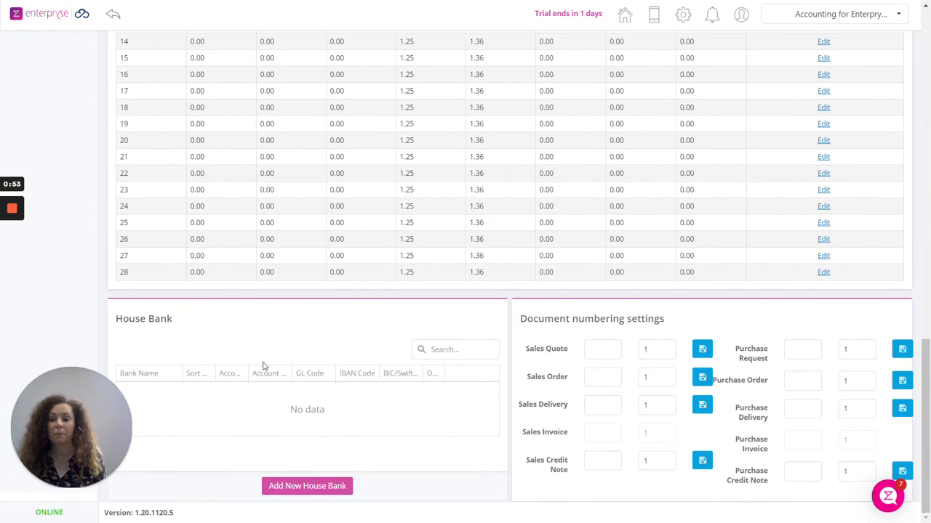
{"action": "left_click", "coordinate": [303, 492]}
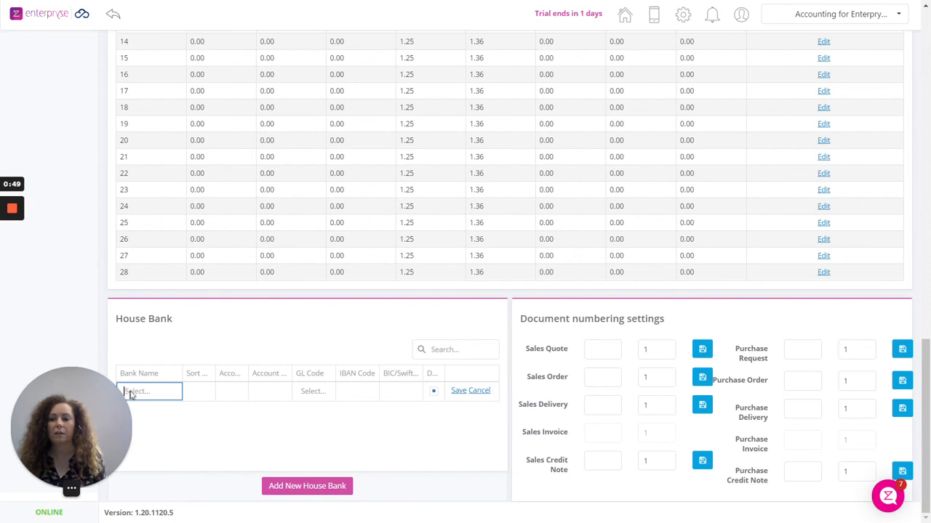
{"action": "key", "text": "Tab"}
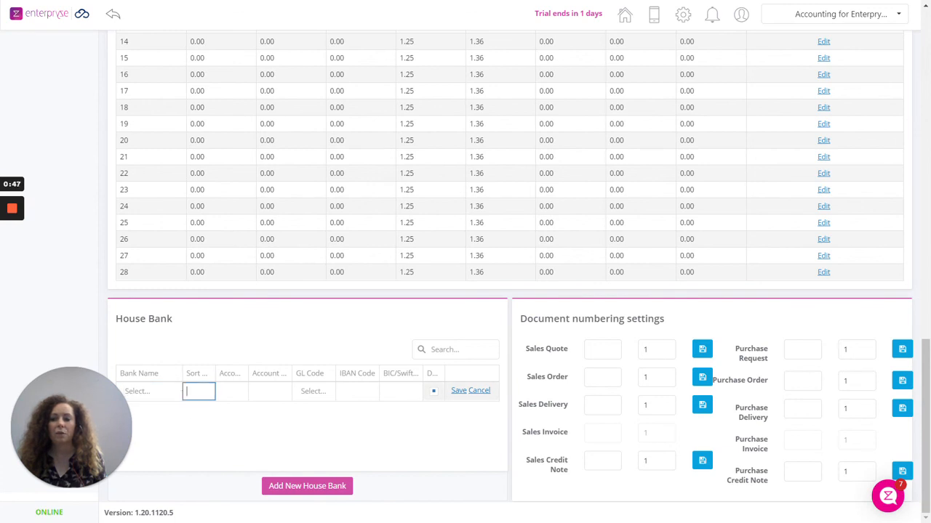
{"action": "key", "text": "Tab"}
{"action": "key", "text": "Tab"}
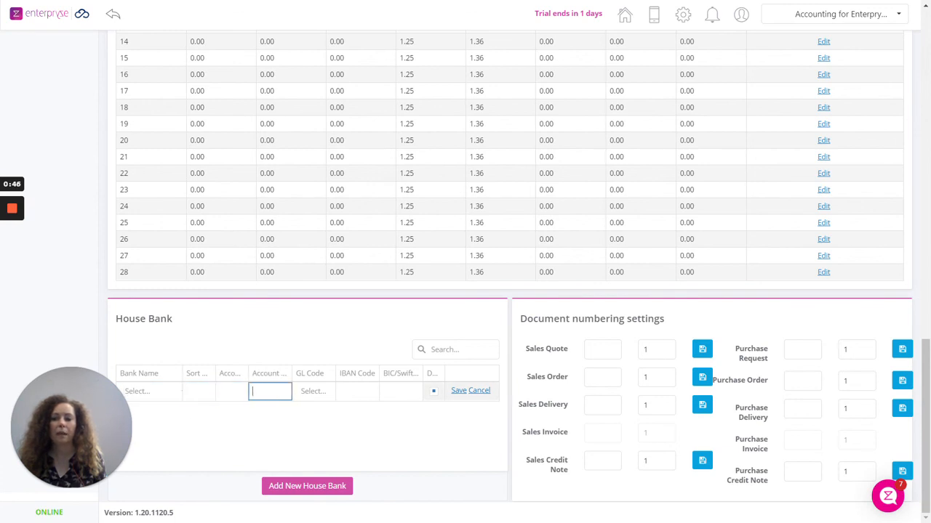
{"action": "key", "text": "Tab"}
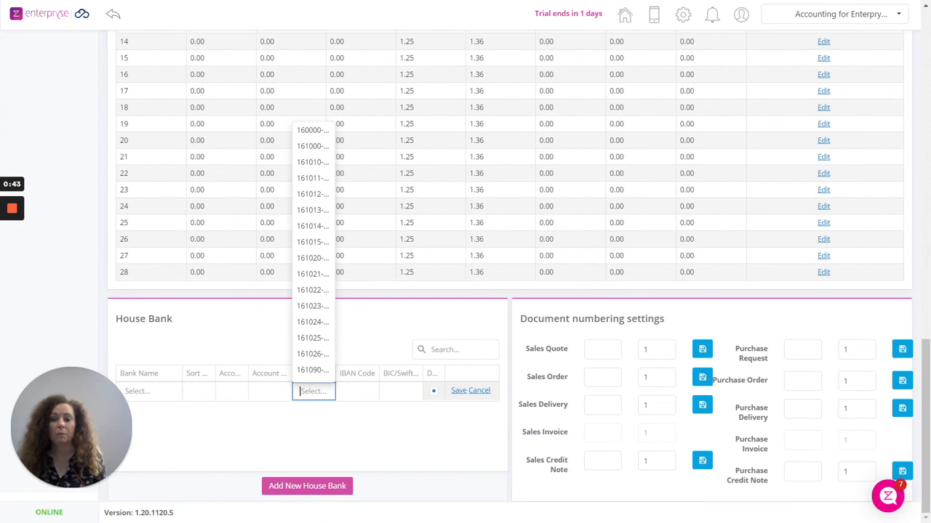
{"action": "key", "text": "Tab"}
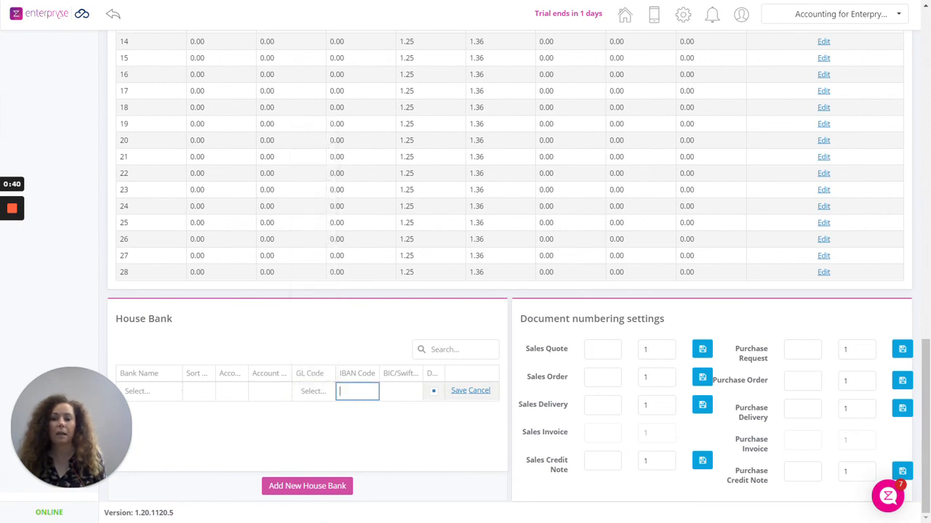
{"action": "left_click", "coordinate": [434, 393]}
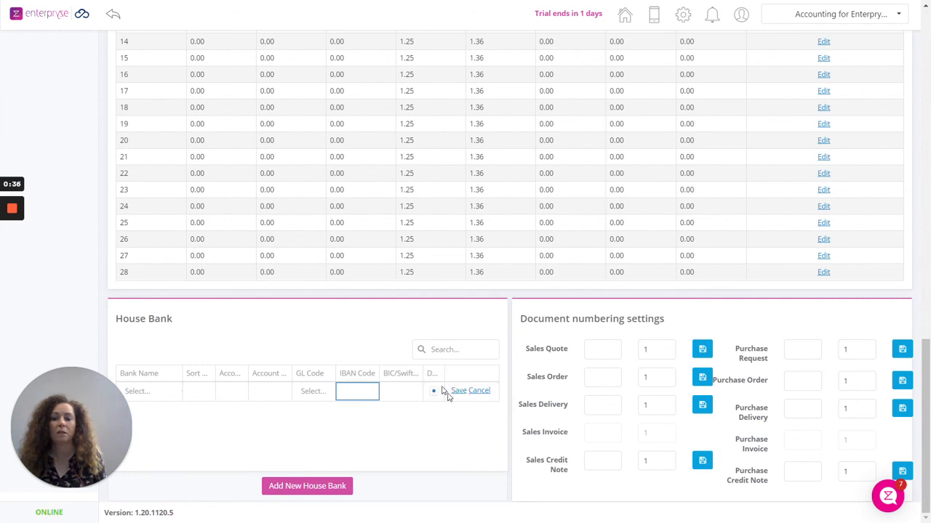
{"action": "left_click", "coordinate": [480, 391]}
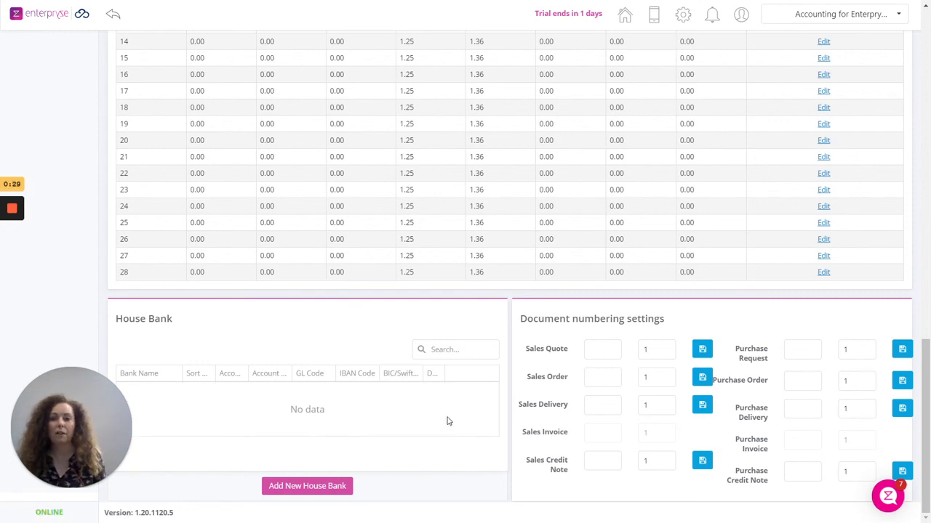
Open the support chat from the Finance and banking settings and look through its help options as far as the Enterpryze Help Centre link
{"action": "scroll", "coordinate": [407, 367], "scroll_direction": "up", "scroll_amount": 12}
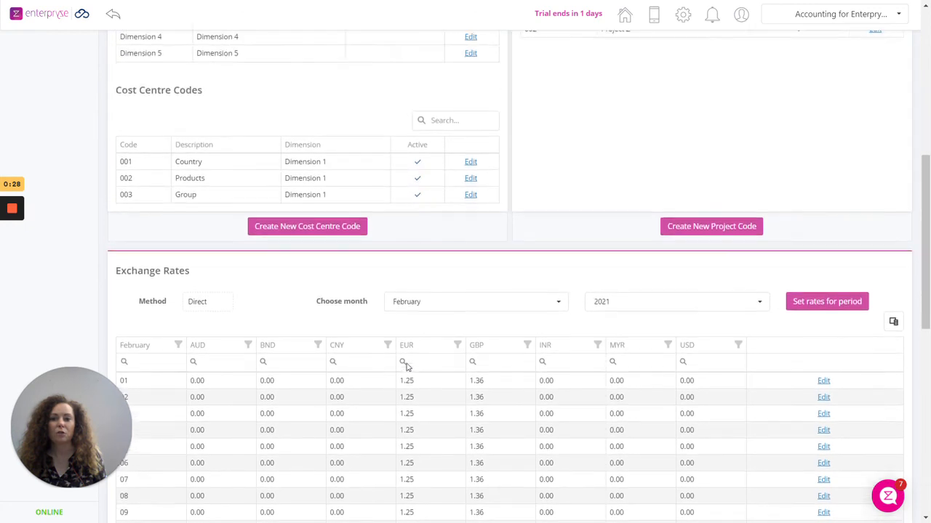
{"action": "scroll", "coordinate": [407, 367], "scroll_direction": "up", "scroll_amount": 4}
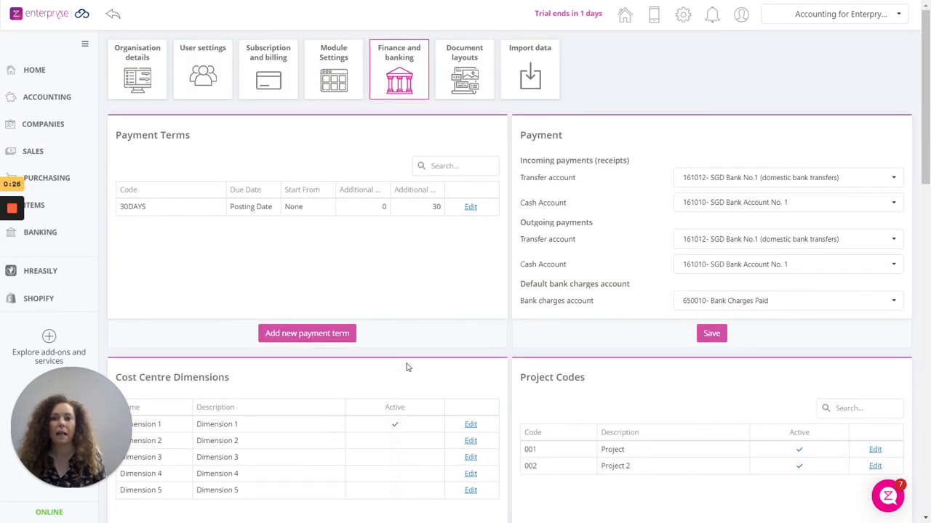
{"action": "left_click", "coordinate": [887, 497]}
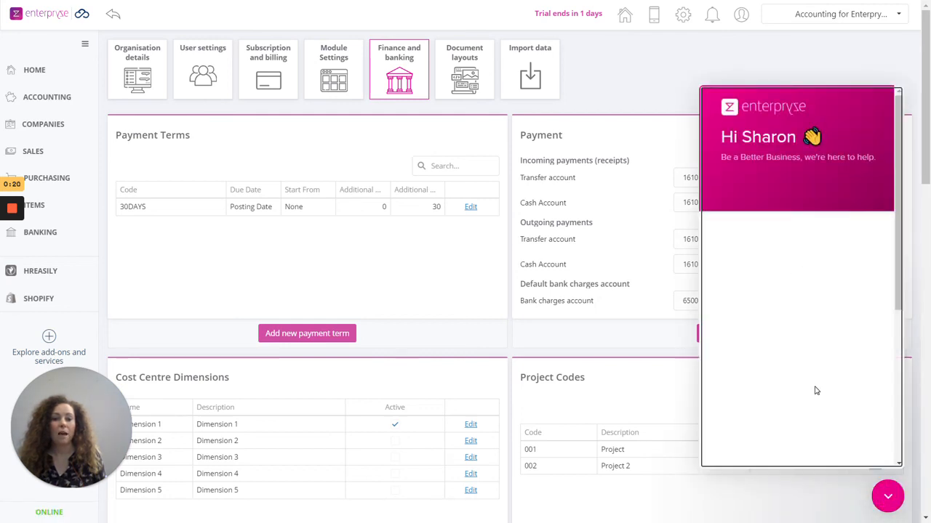
{"action": "scroll", "coordinate": [813, 357], "scroll_direction": "down", "scroll_amount": 3}
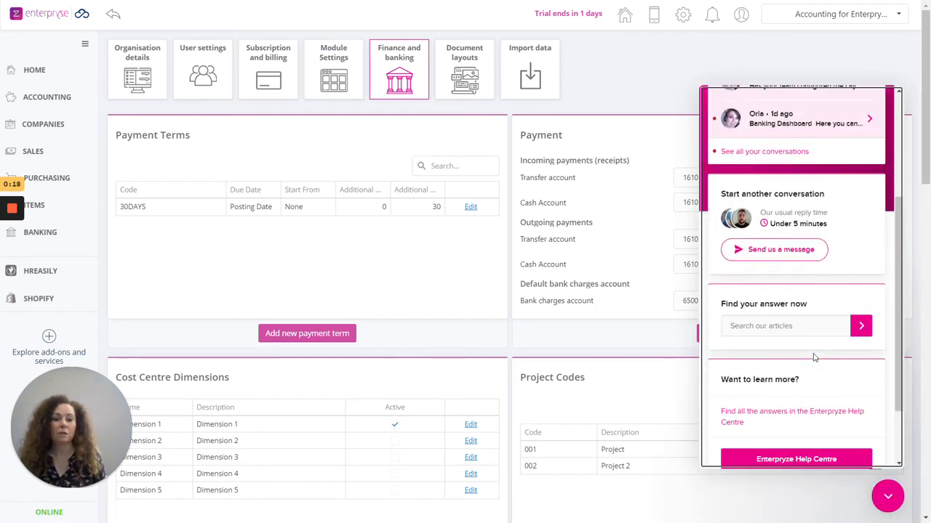
{"action": "scroll", "coordinate": [813, 360], "scroll_direction": "down", "scroll_amount": 2}
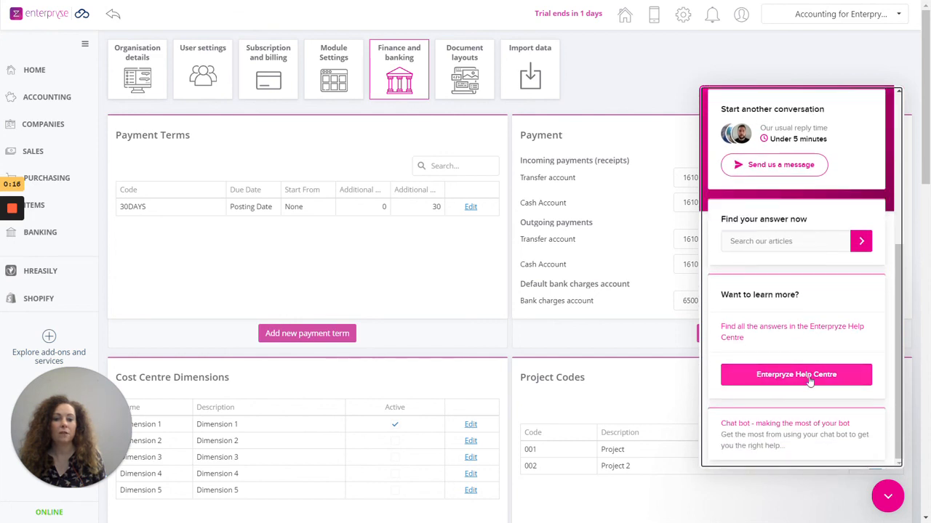